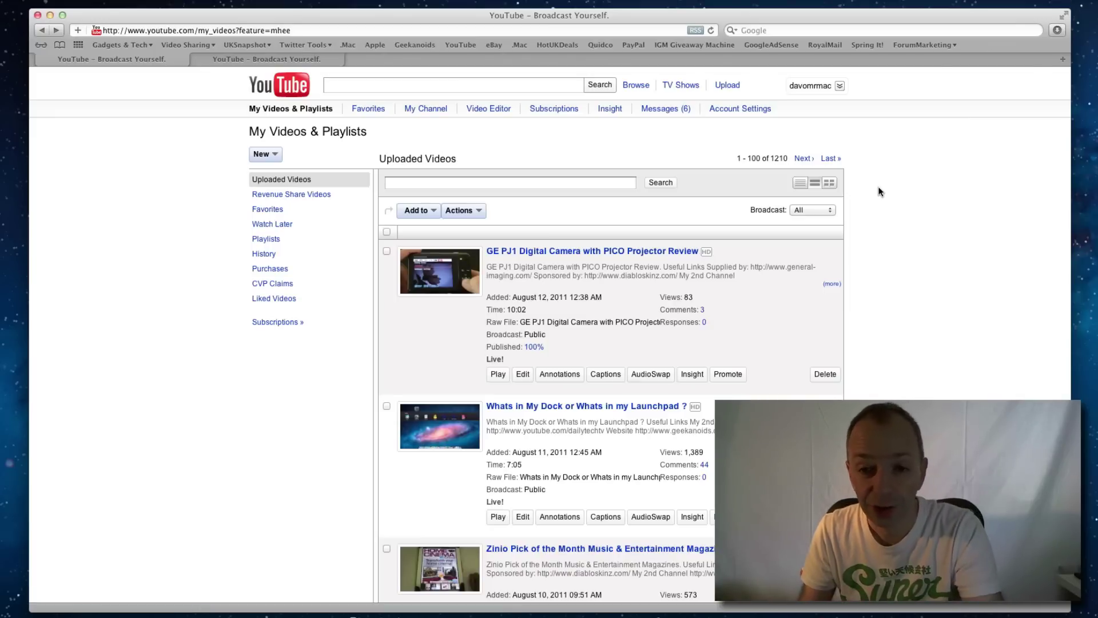
Scroll through the My Videos & Playlists list of the channel's 1210 uploads.
scroll(880, 192, "down", 10)
scroll(880, 191, "up", 7)
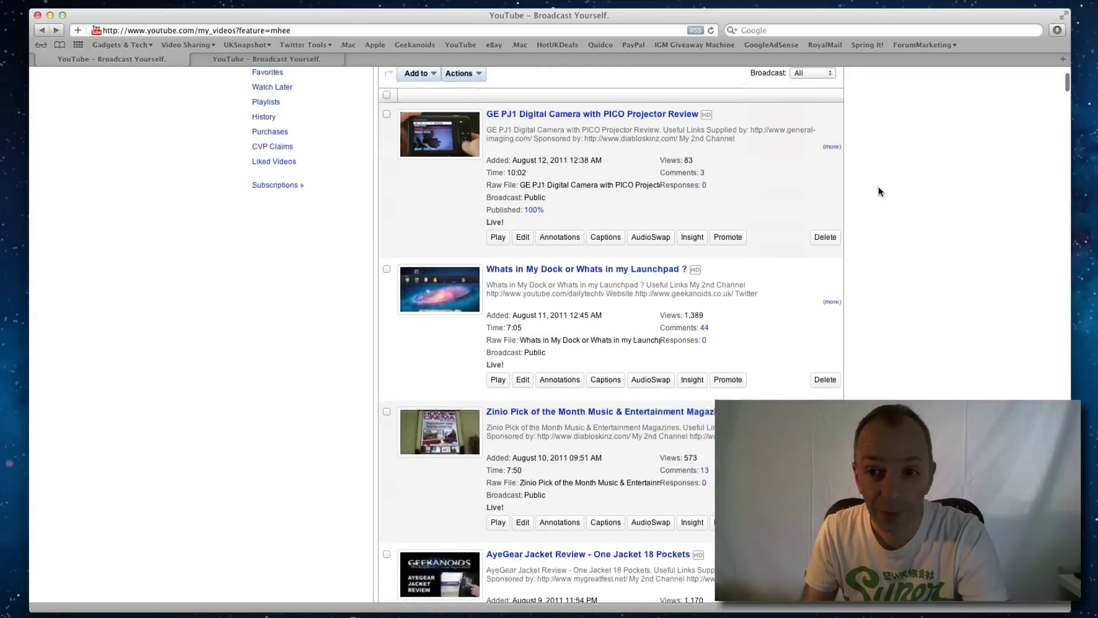
scroll(879, 192, "up", 4)
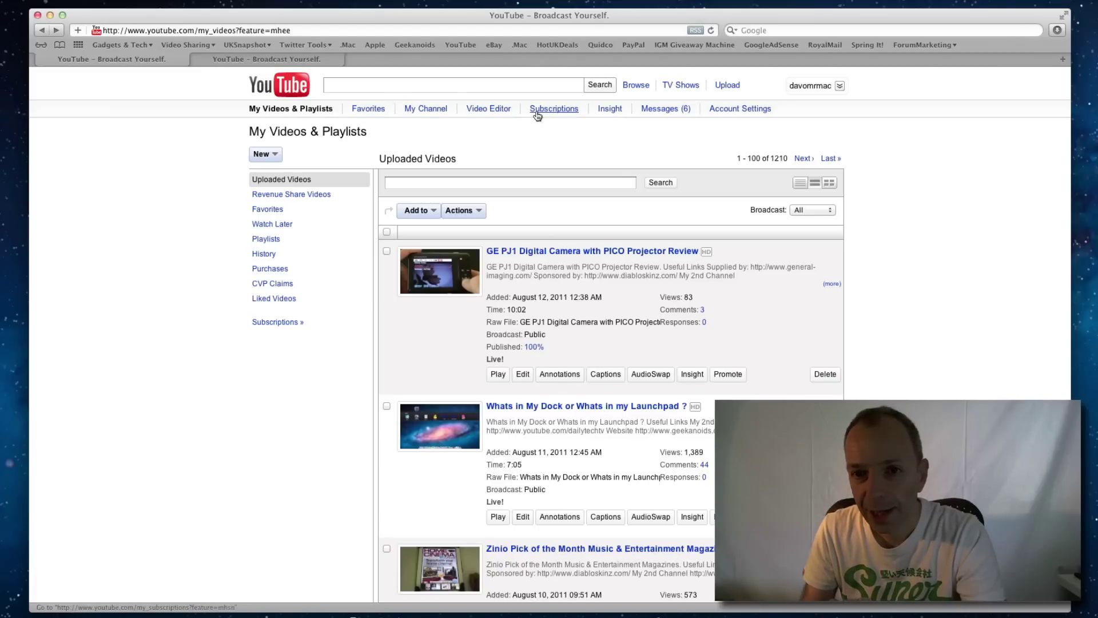
Open the channel's YouTube Insight Summary page.
left_click(609, 108)
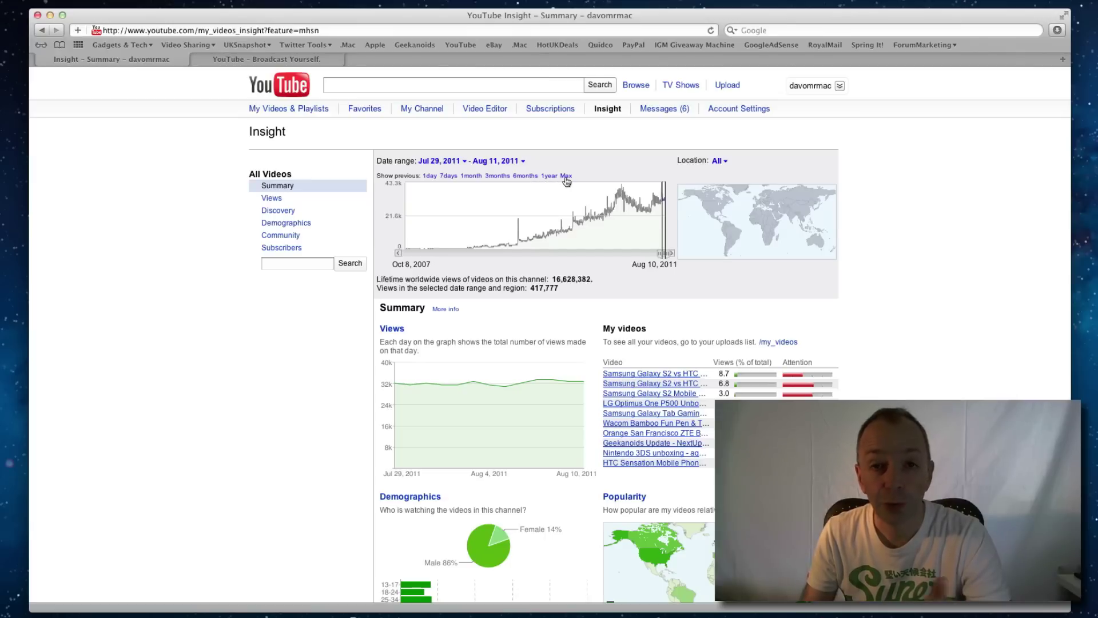
left_click(469, 179)
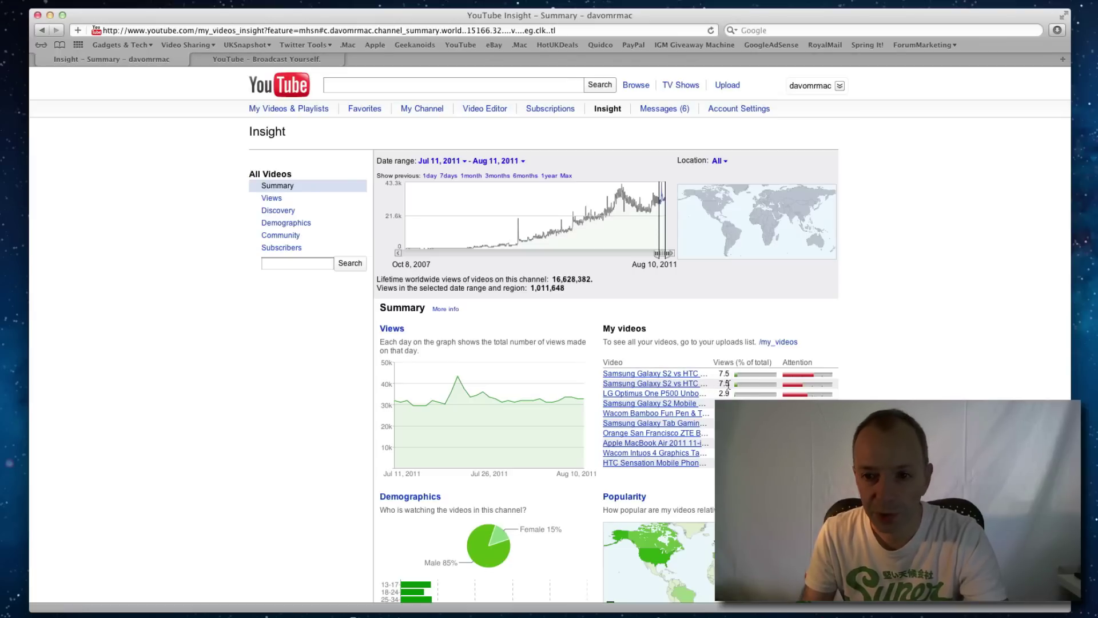
scroll(727, 385, "down", 5)
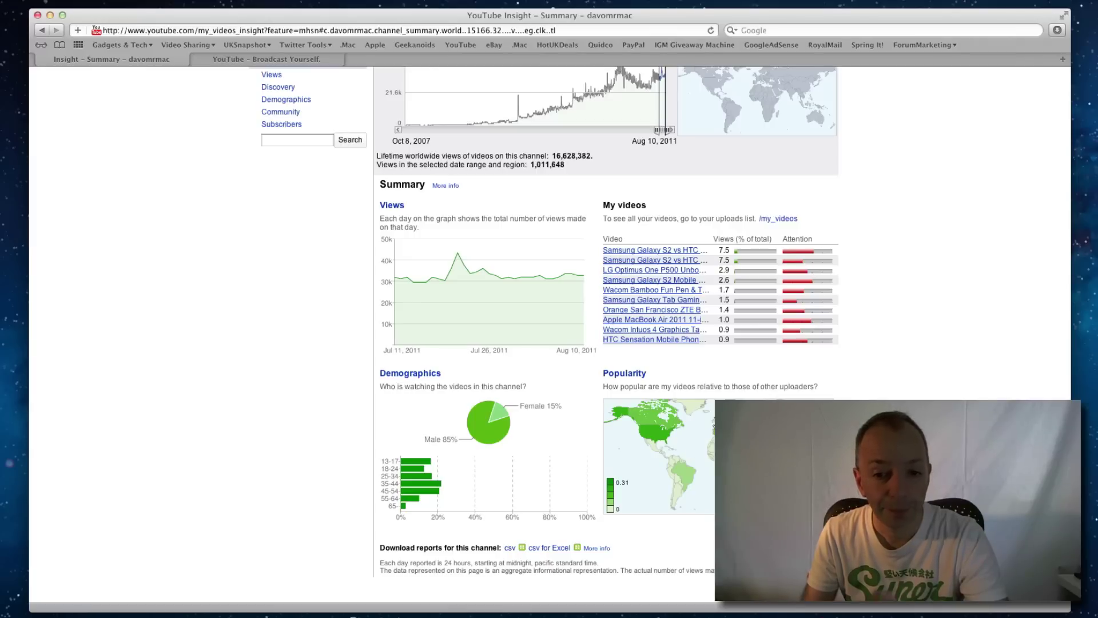
scroll(368, 303, "up", 5)
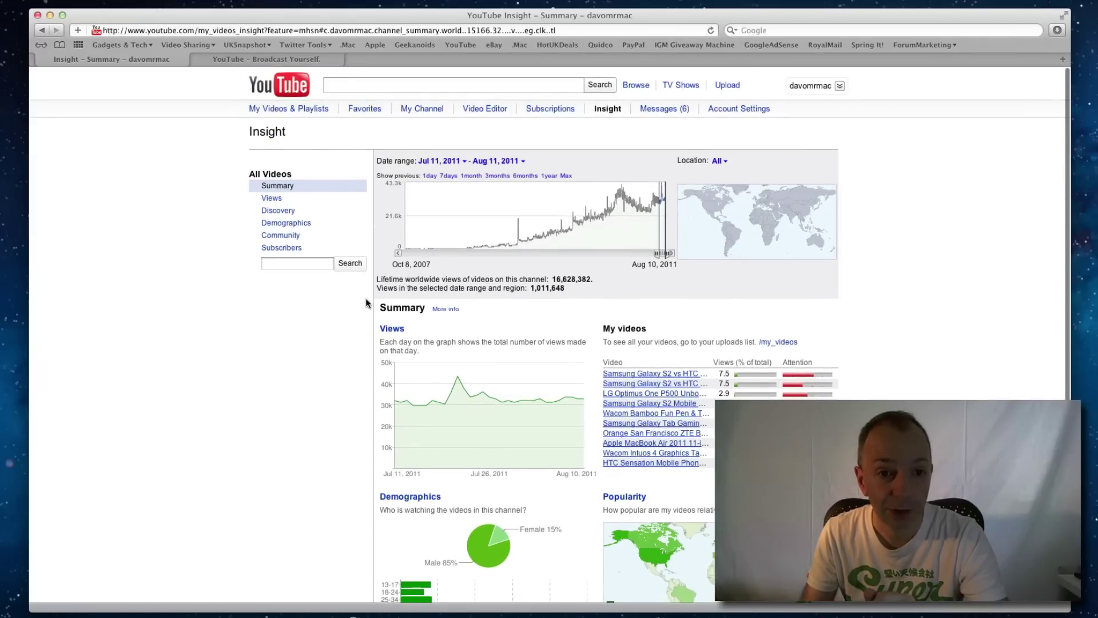
Open the Views report and look over daily views, the world map and the top videos list.
left_click(272, 198)
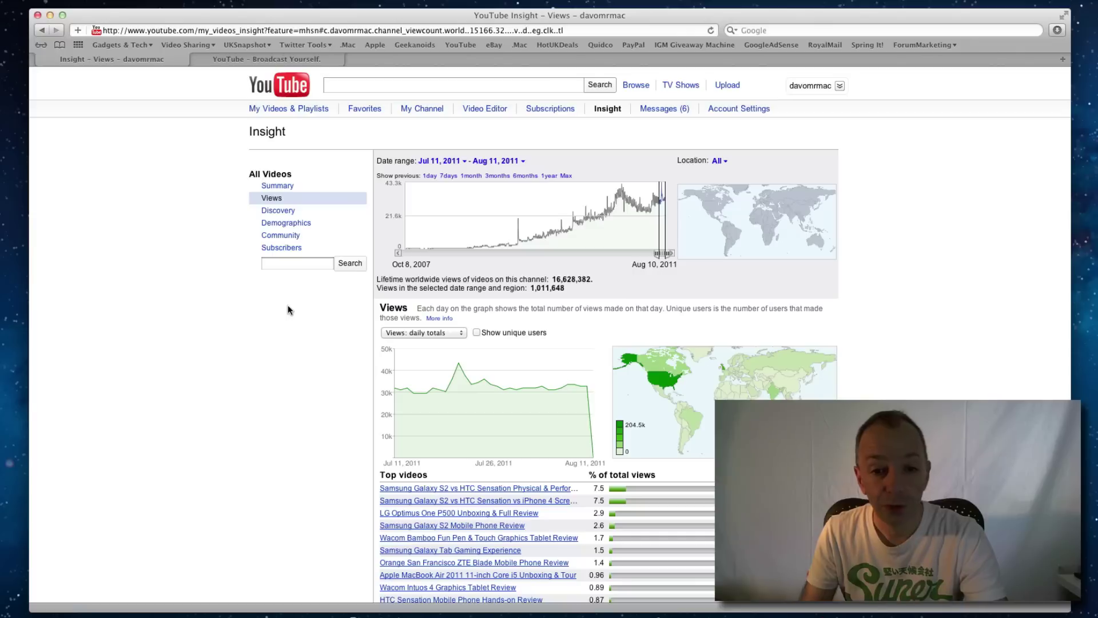
scroll(288, 307, "down", 5)
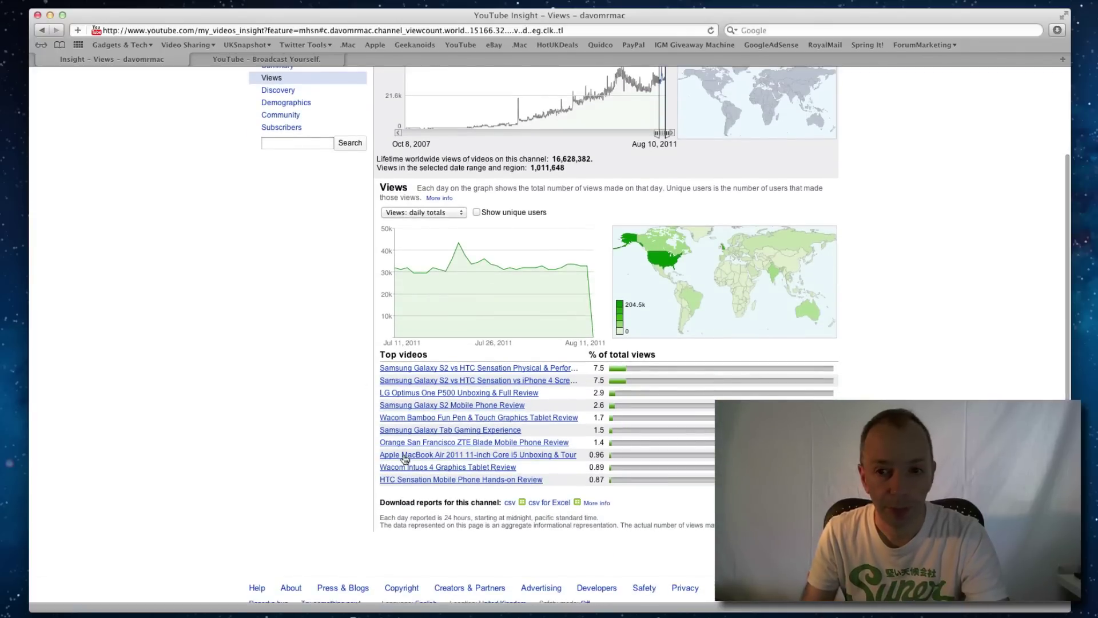
scroll(297, 256, "up", 5)
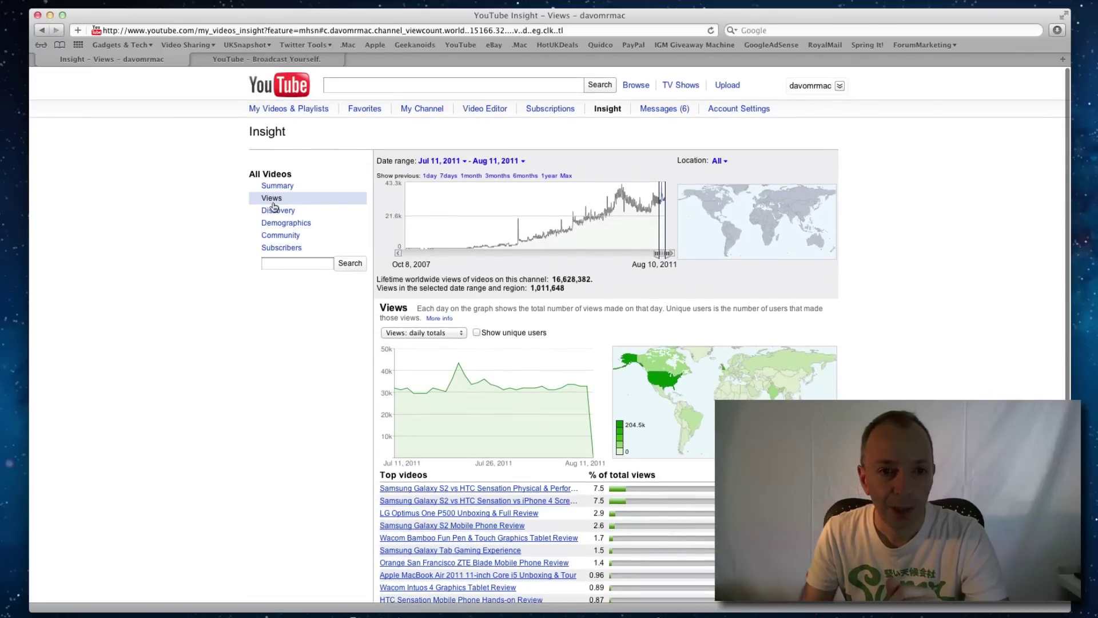
Open the Discovery report, led by YouTube search (315,921 views) and related videos (227,053).
left_click(272, 212)
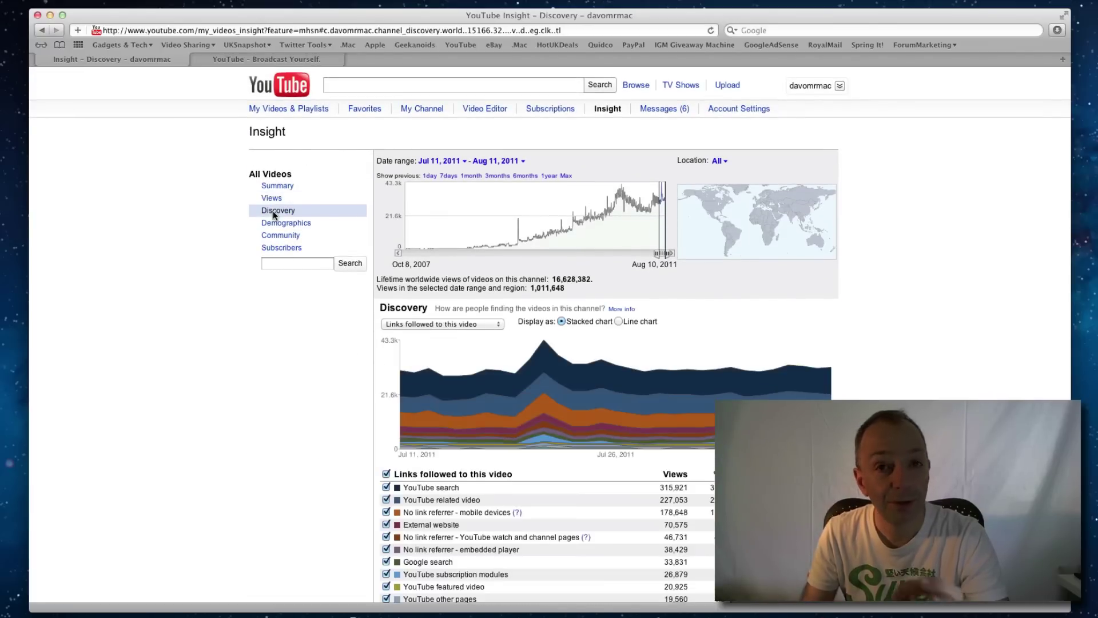
scroll(288, 328, "down", 3)
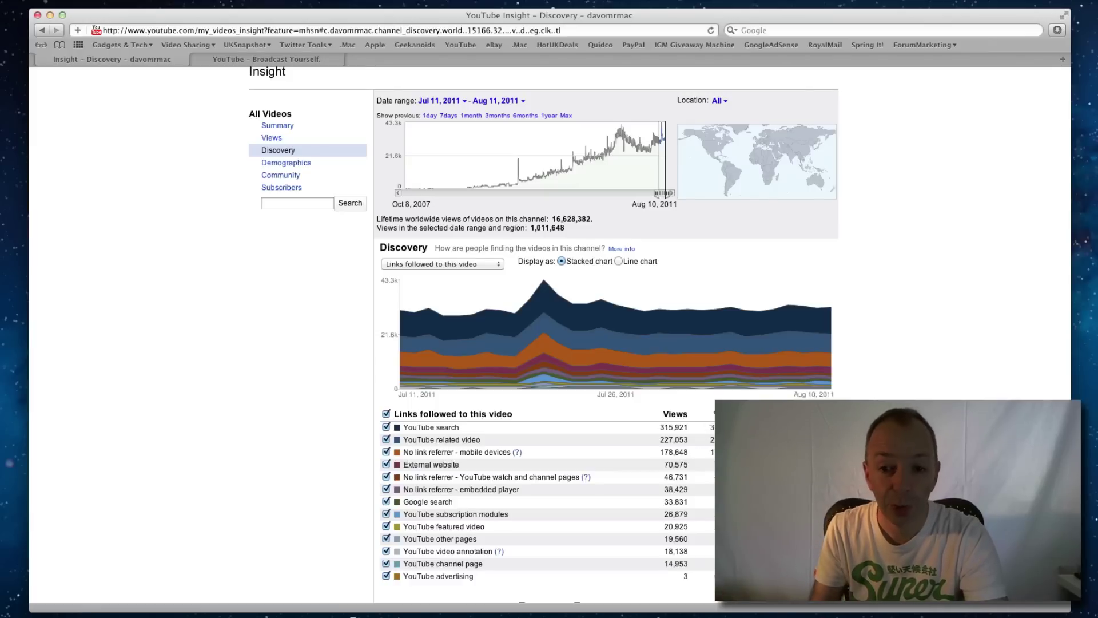
scroll(549, 332, "up", 3)
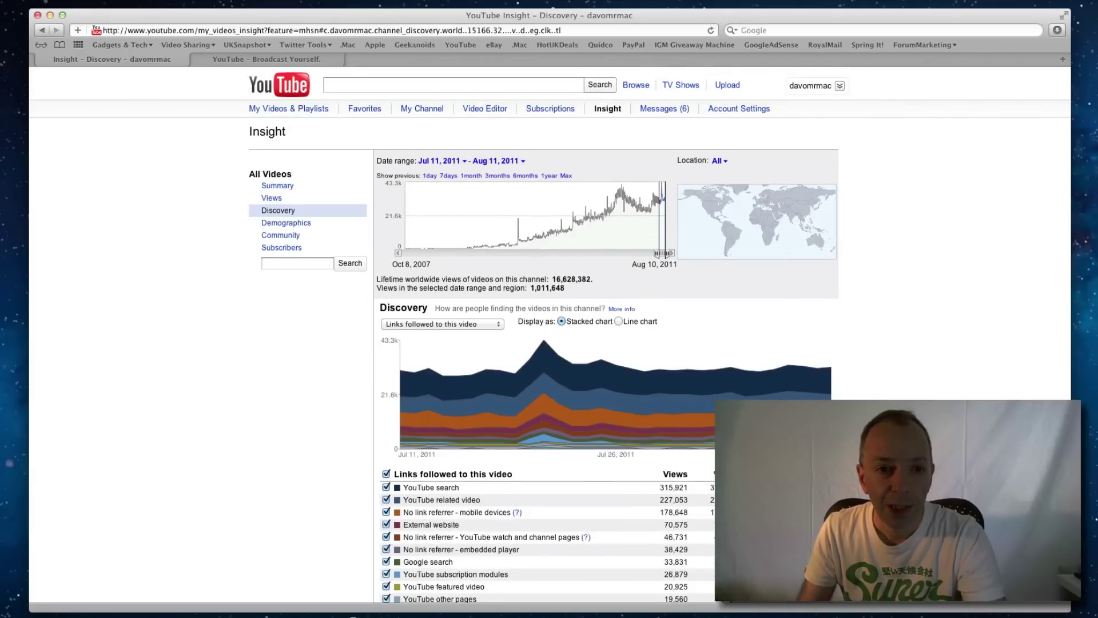
Check the age and gender breakdown, then review Community engagement (United Kingdom 26.7%, United States 23.9%).
left_click(289, 226)
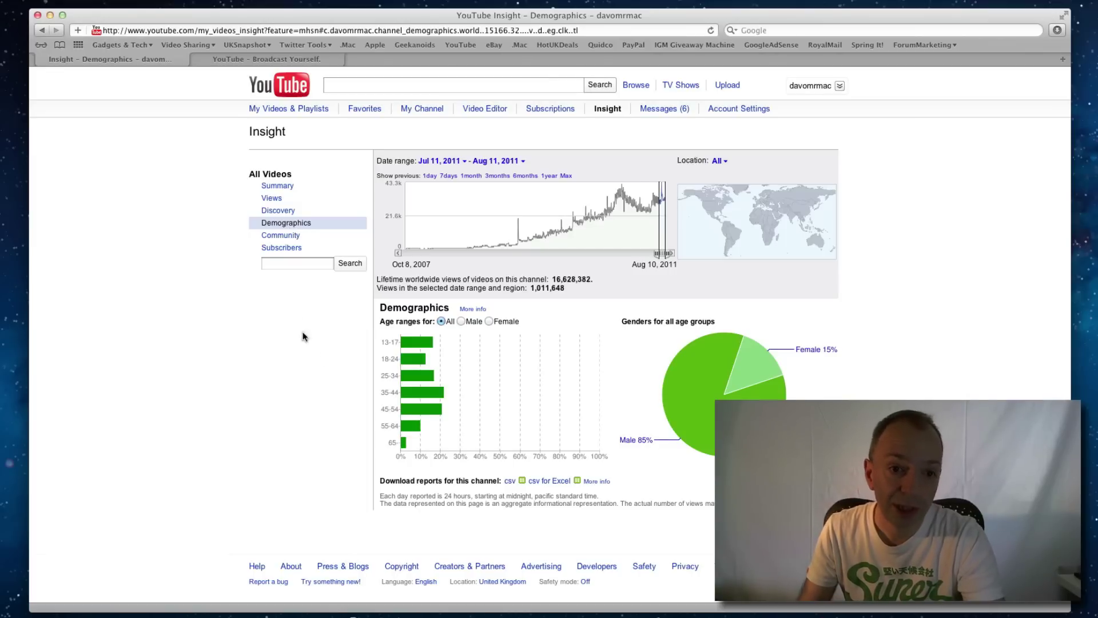
left_click(280, 236)
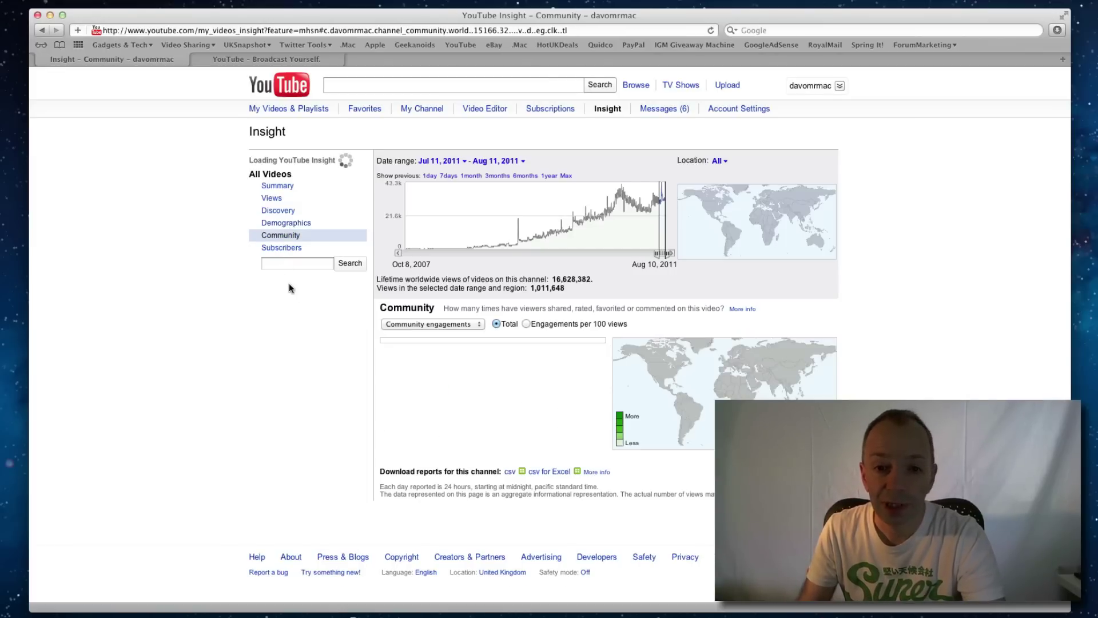
scroll(301, 356, "down", 5)
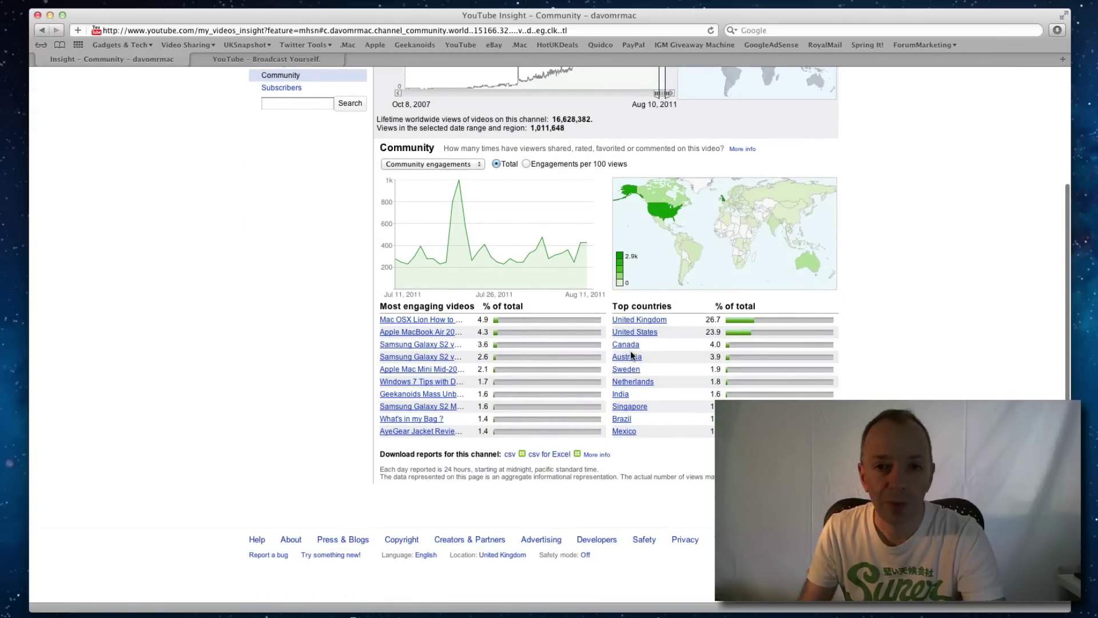
scroll(631, 355, "up", 4)
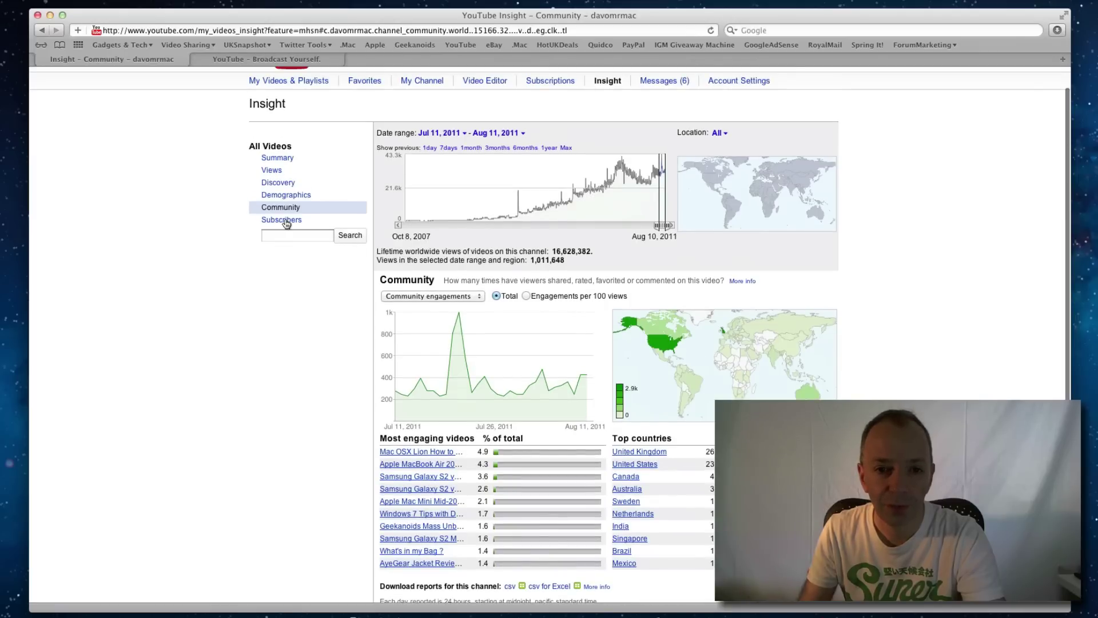
Open the Subscribers report: 24,636 subscribers, 2,439 subscription events, United States leading with 705.
left_click(286, 221)
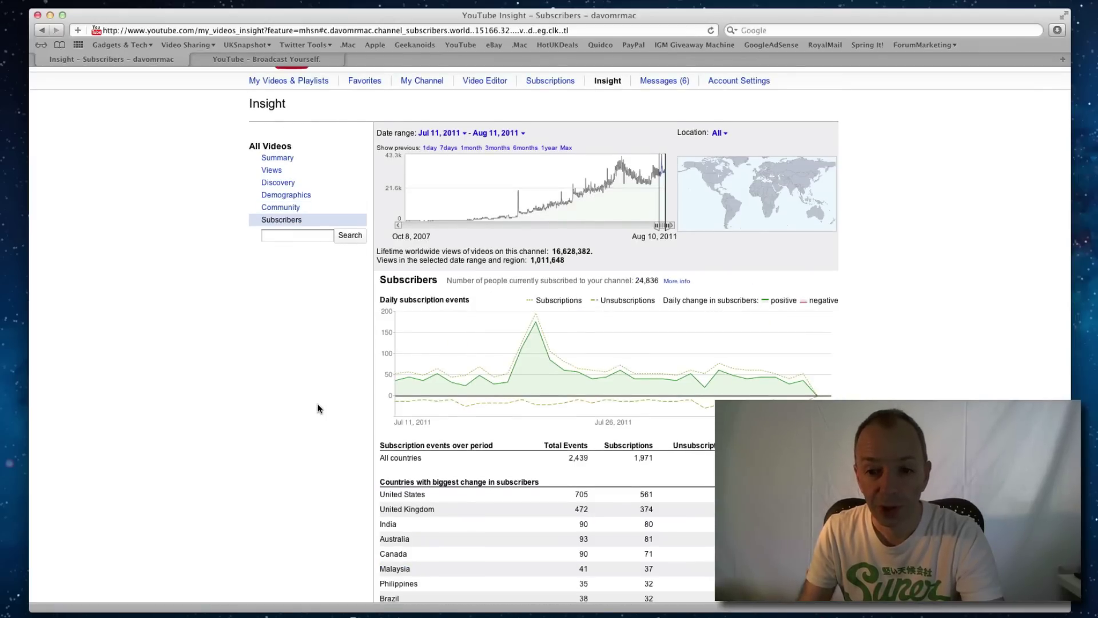
scroll(319, 408, "down", 2)
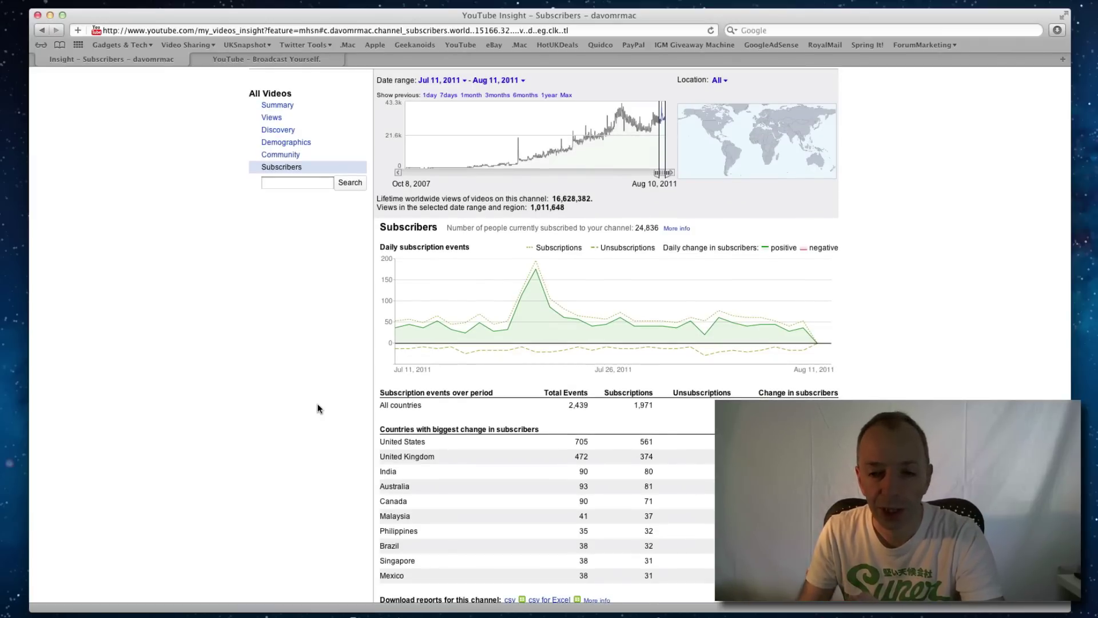
scroll(318, 408, "up", 1)
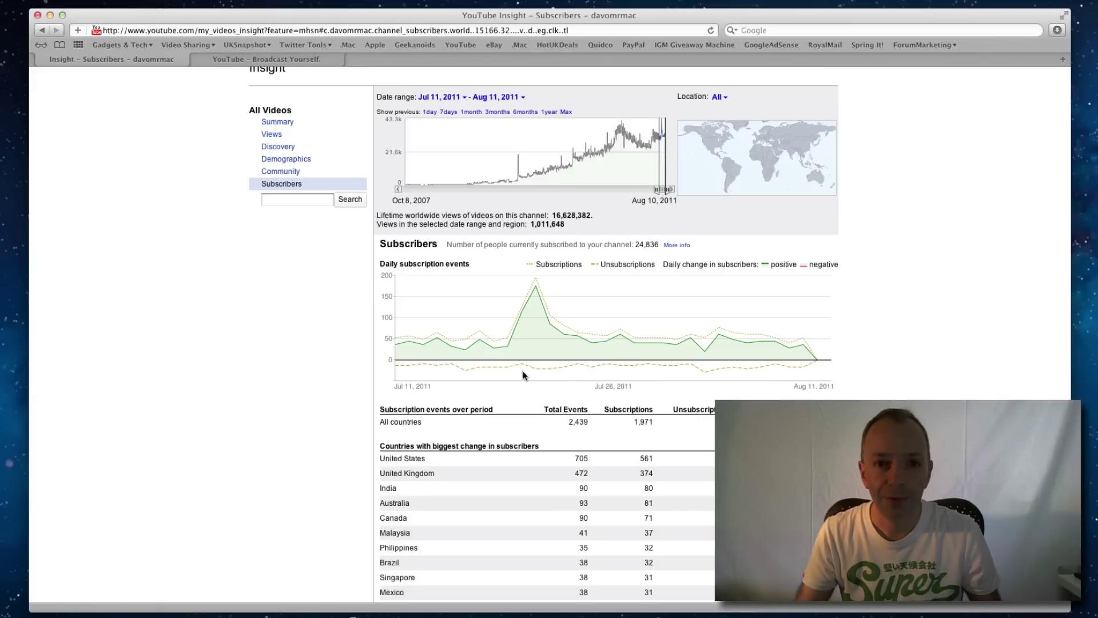
Close Insight and scroll the uploads down to the July 21, 2011 MacBook Air 11-inch unboxing video.
key("super+w")
scroll(528, 332, "down", 20)
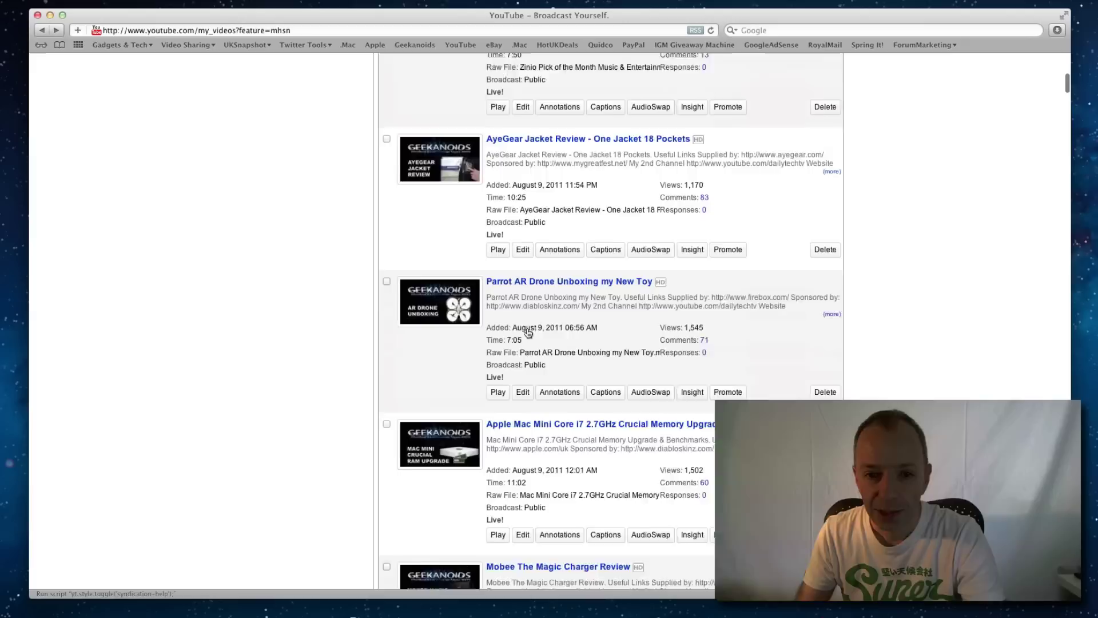
scroll(527, 333, "down", 20)
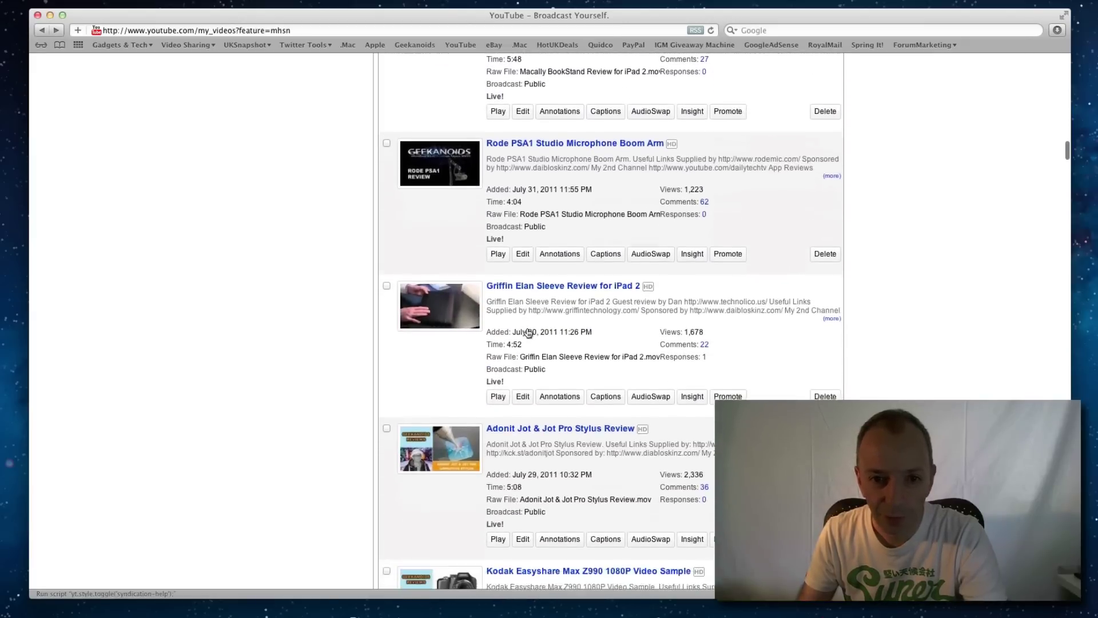
scroll(528, 332, "down", 20)
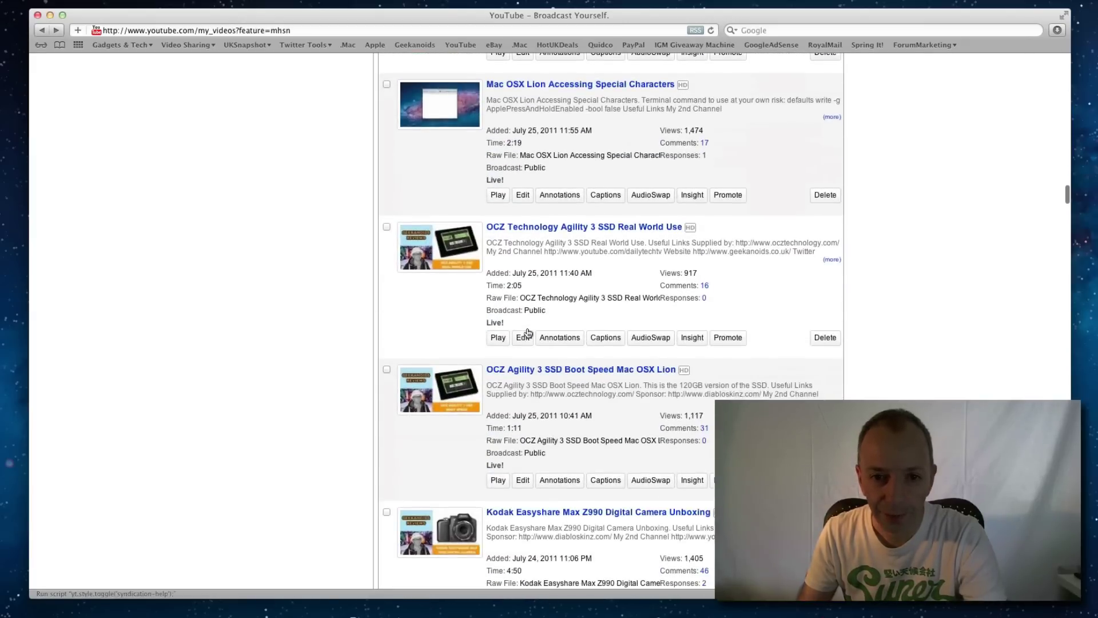
scroll(527, 332, "down", 10)
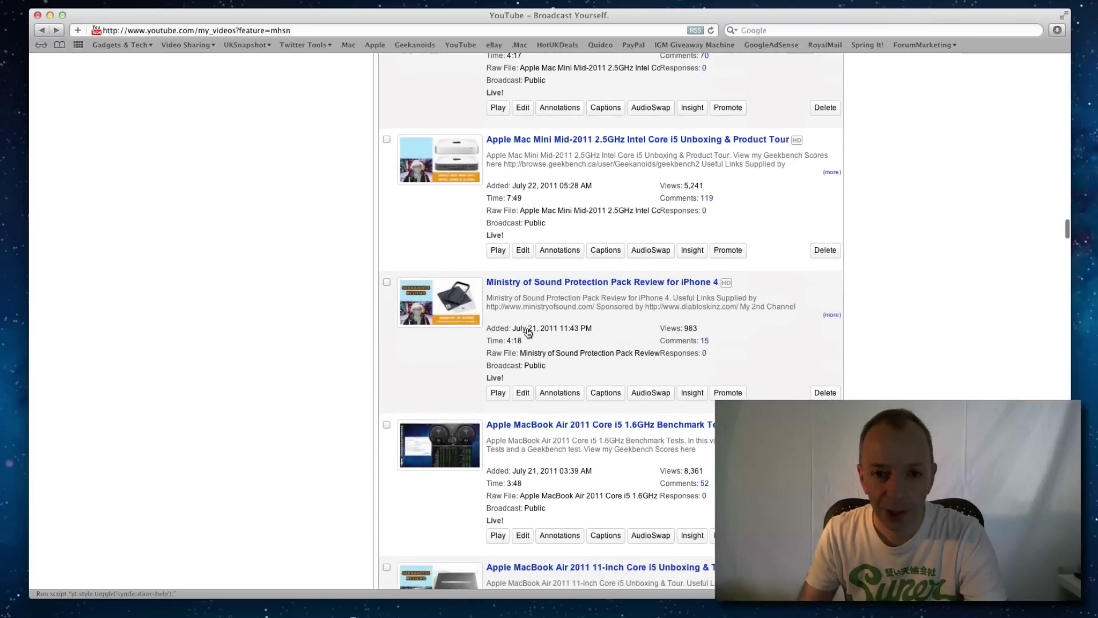
scroll(527, 333, "down", 5)
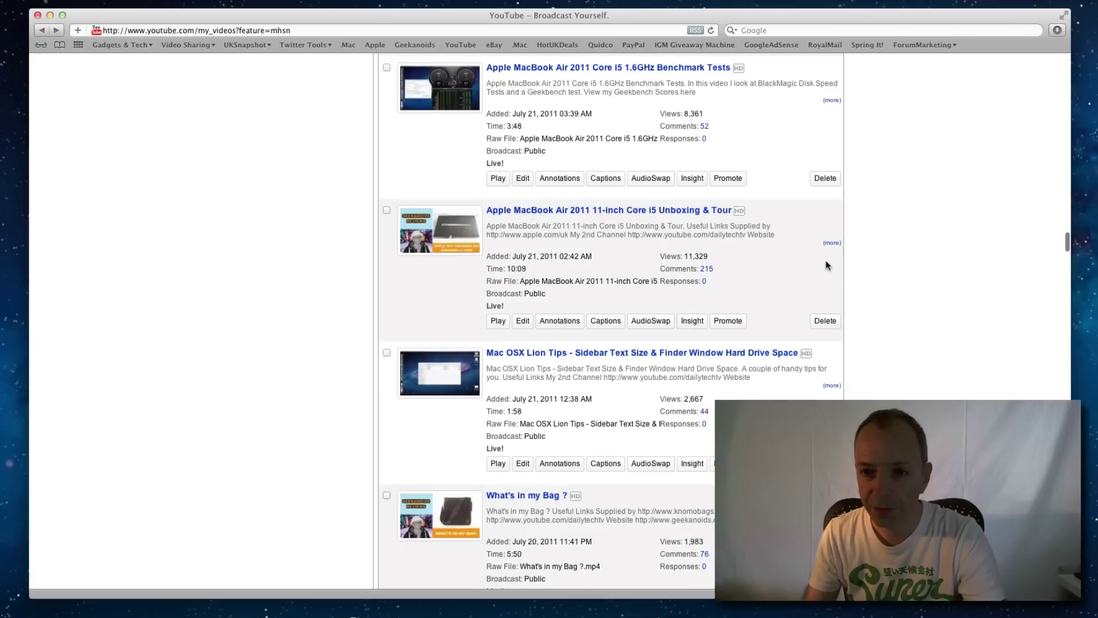
Open the MacBook Air video's Views report and set the range to Max, Jul 20 – Aug 11, 2011.
left_click(691, 324)
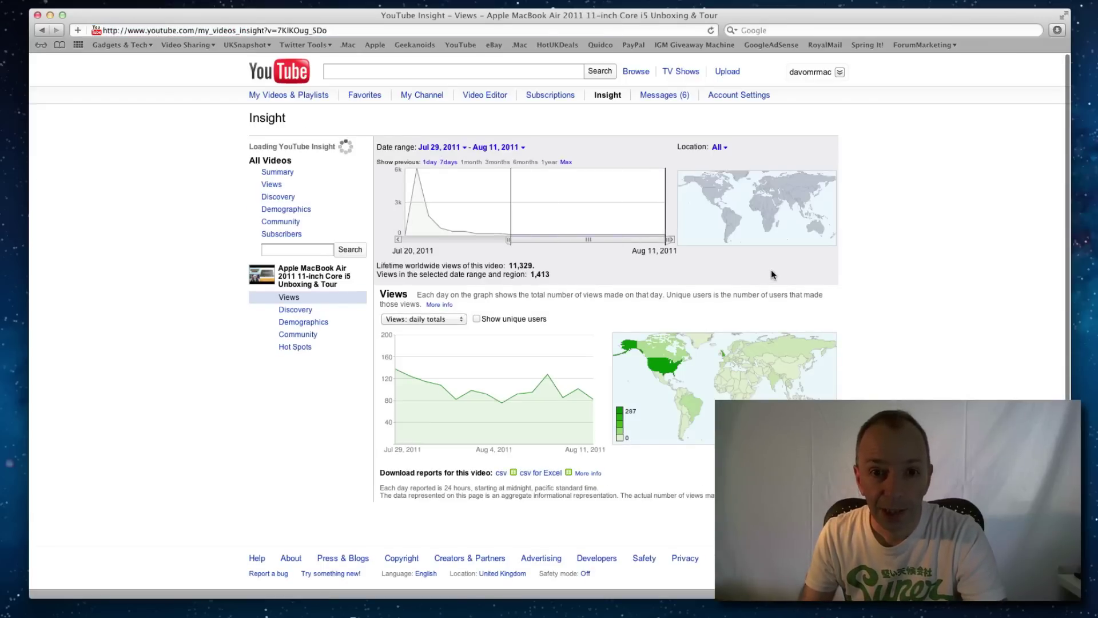
left_click(447, 163)
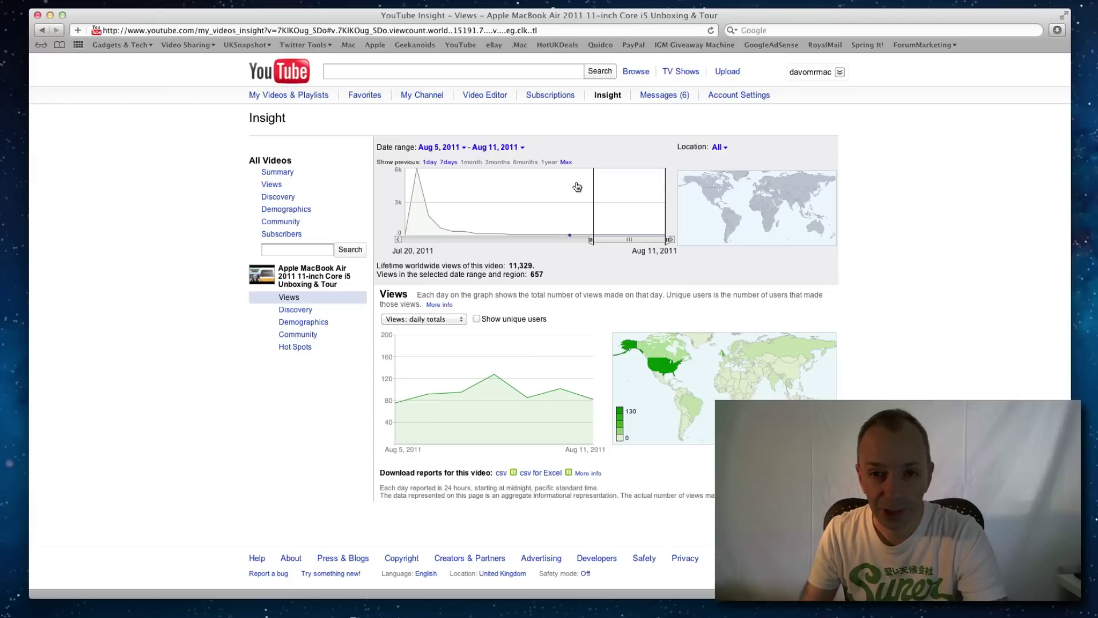
left_click(566, 163)
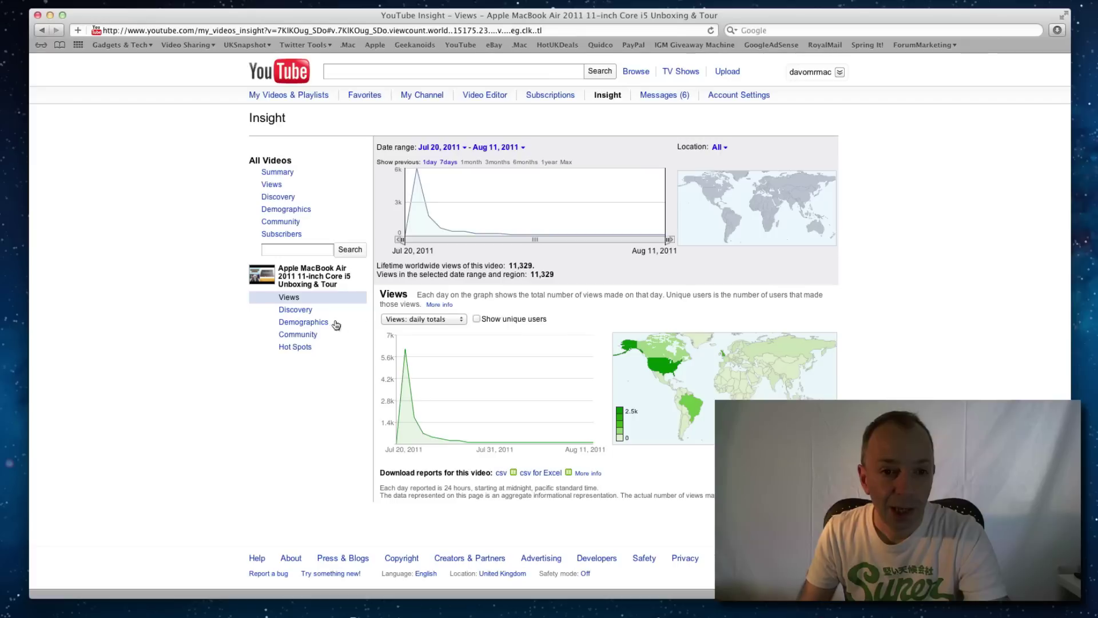
Open the video's Discovery report and list external websites, led by clien.career.co.kr with 125 views.
left_click(293, 312)
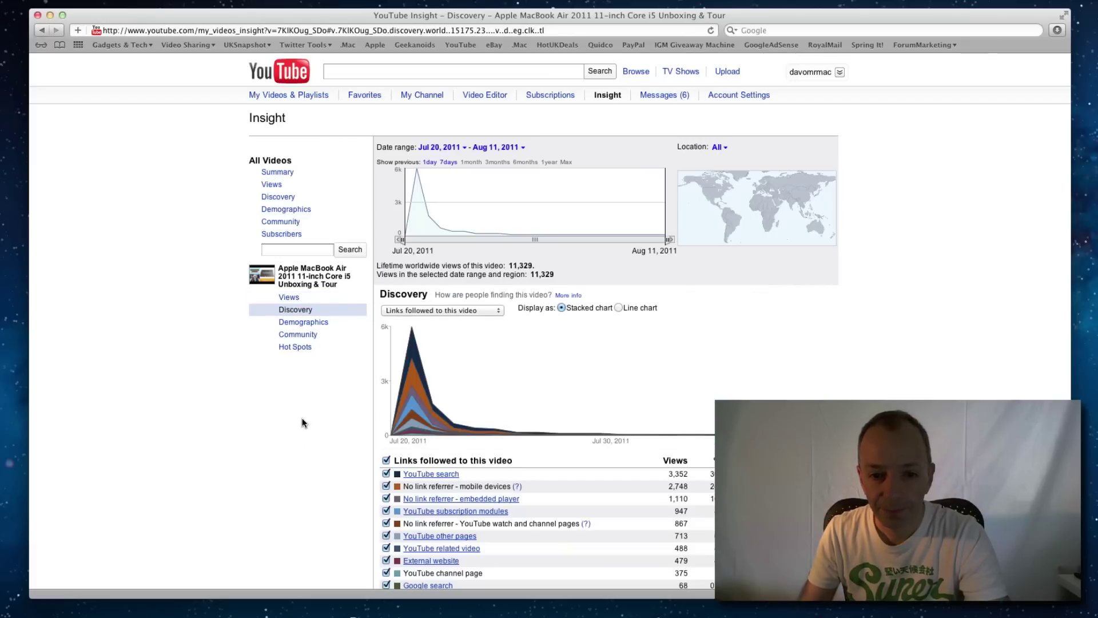
scroll(303, 423, "down", 3)
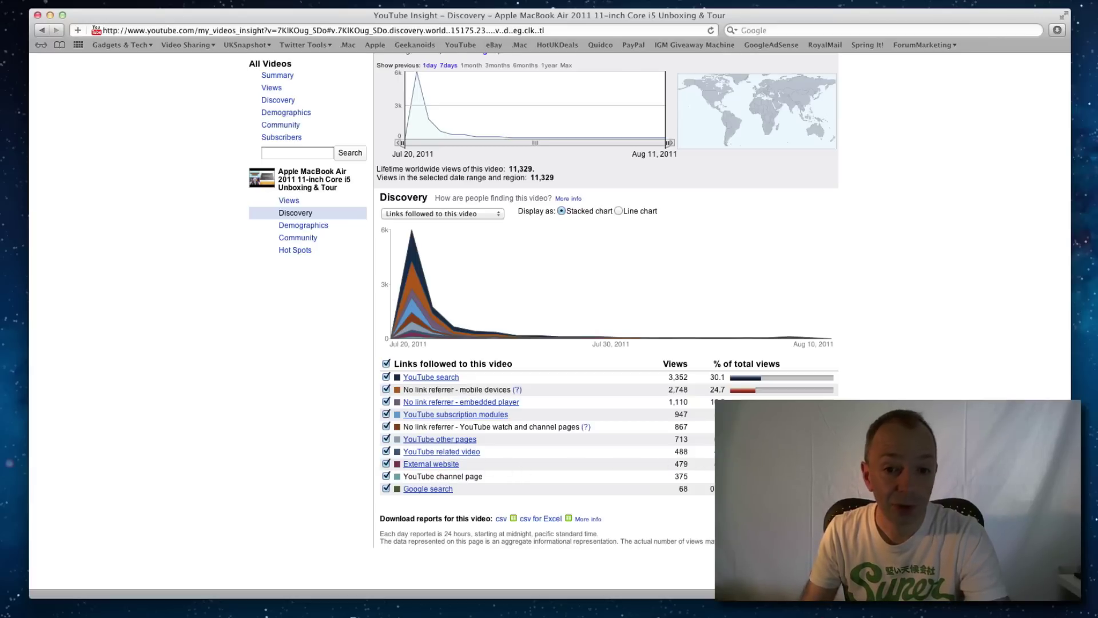
left_click(432, 464)
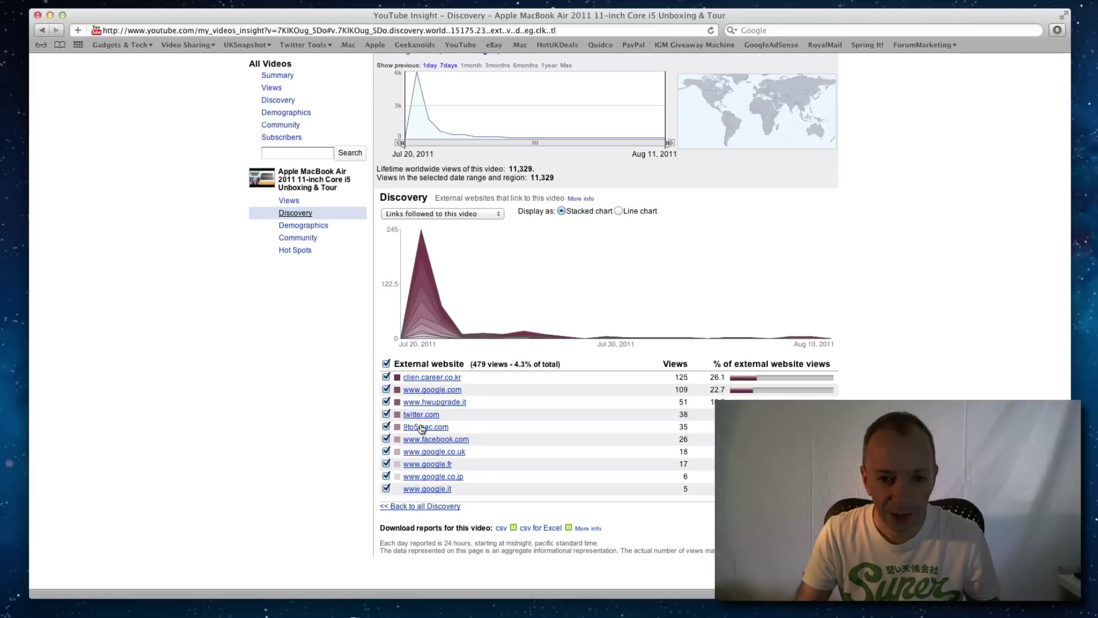
right_click(421, 428)
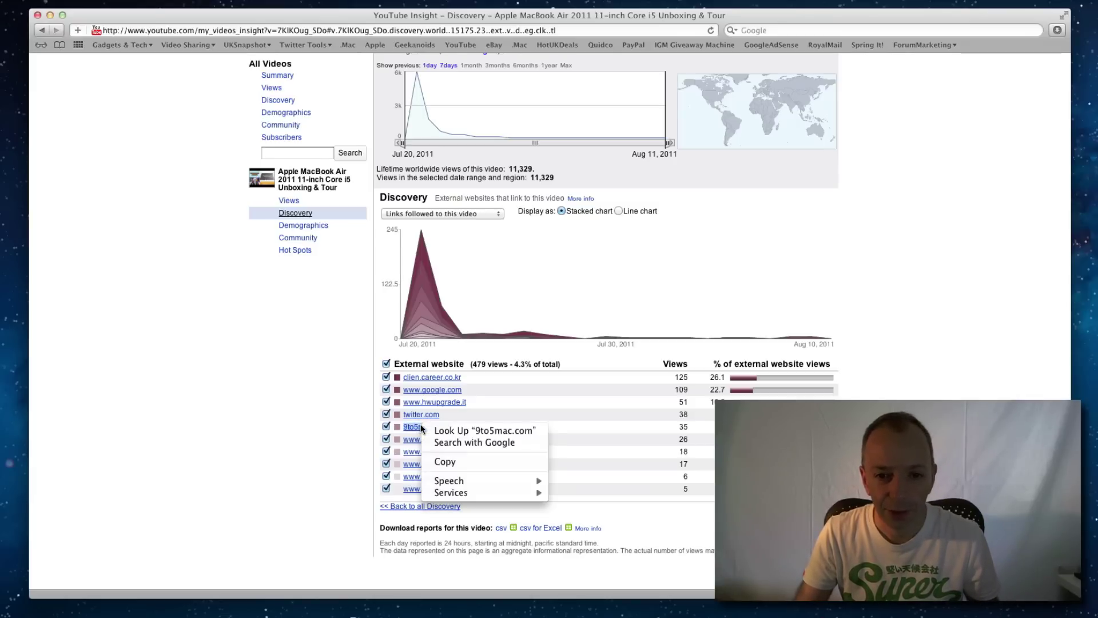
left_click(306, 434)
left_click(433, 427)
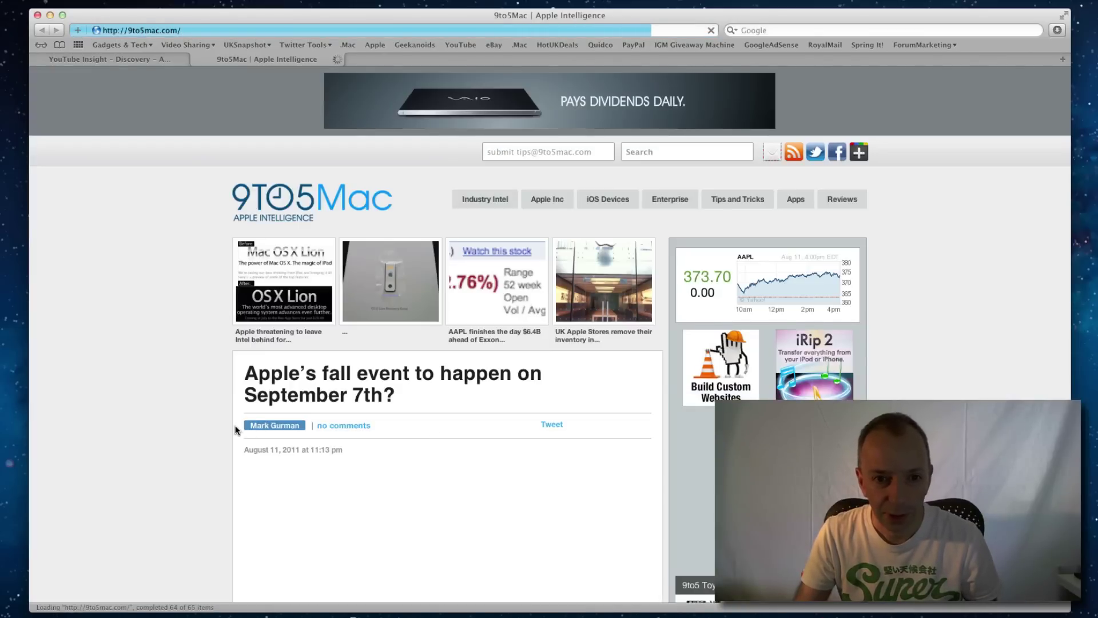
scroll(194, 426, "down", 15)
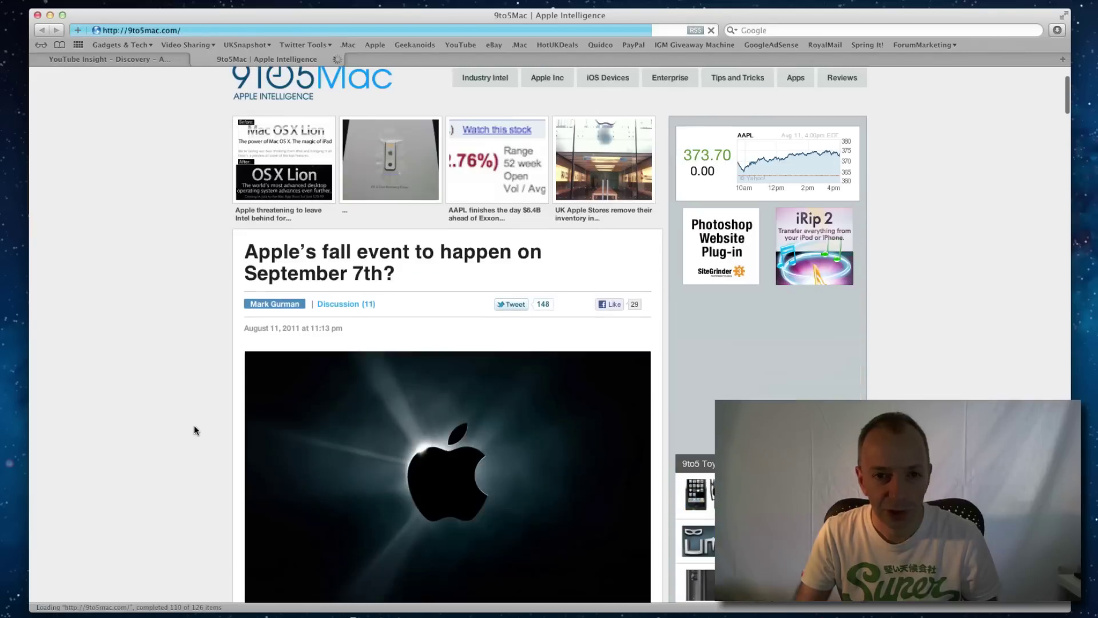
scroll(194, 424, "down", 10)
scroll(194, 426, "down", 20)
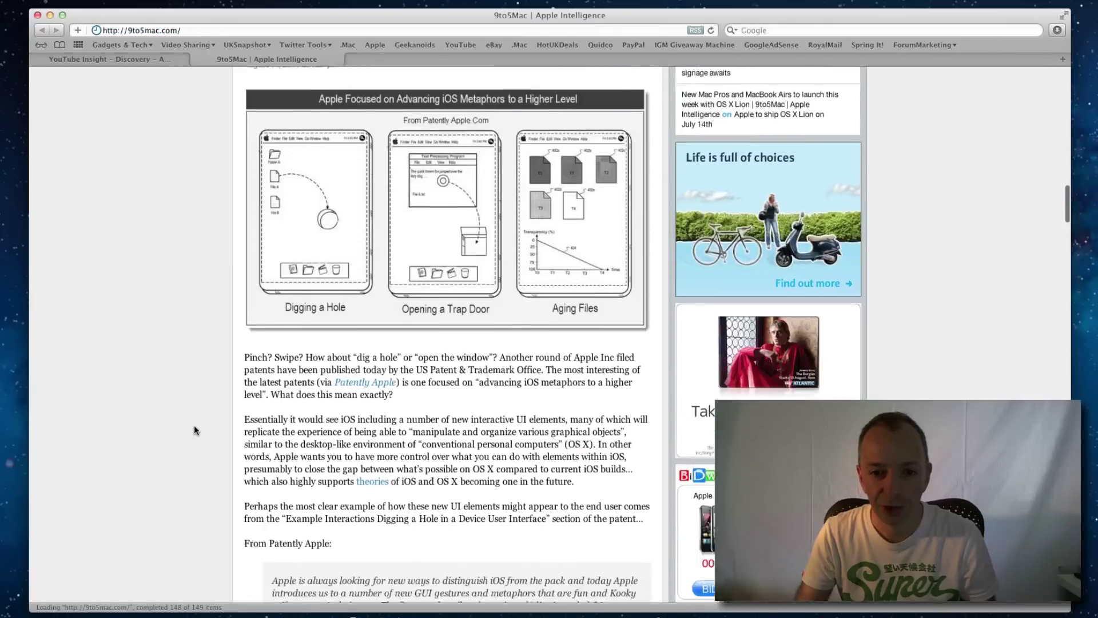
scroll(194, 430, "down", 20)
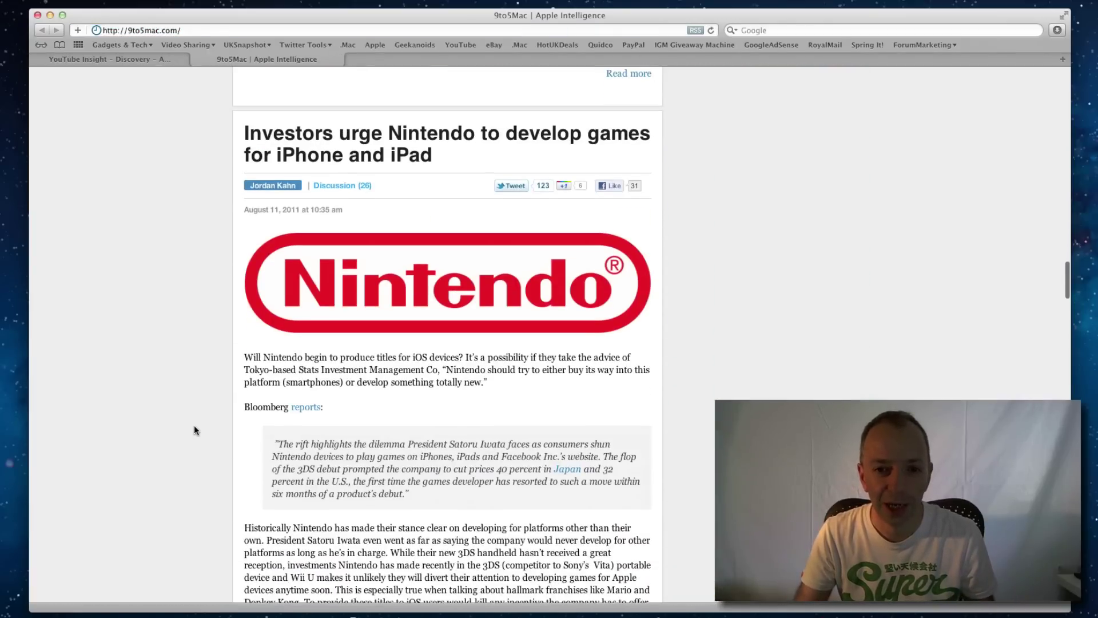
scroll(194, 430, "down", 10)
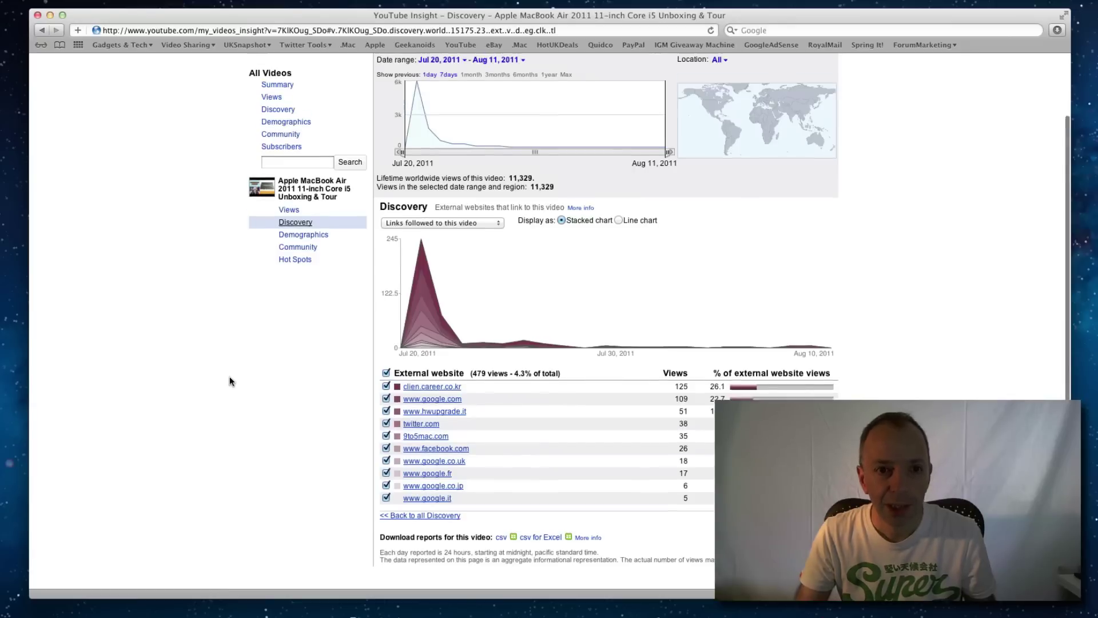
Check the video's Demographics, then review its Community report (United Kingdom 30.7%, United States 19.0%).
left_click(305, 322)
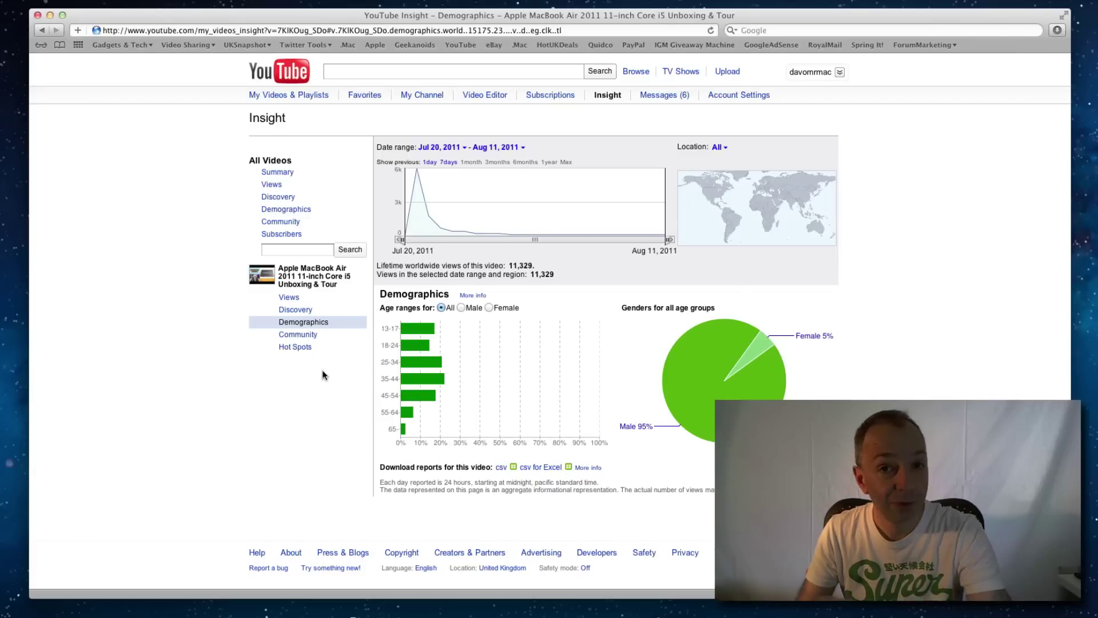
left_click(294, 336)
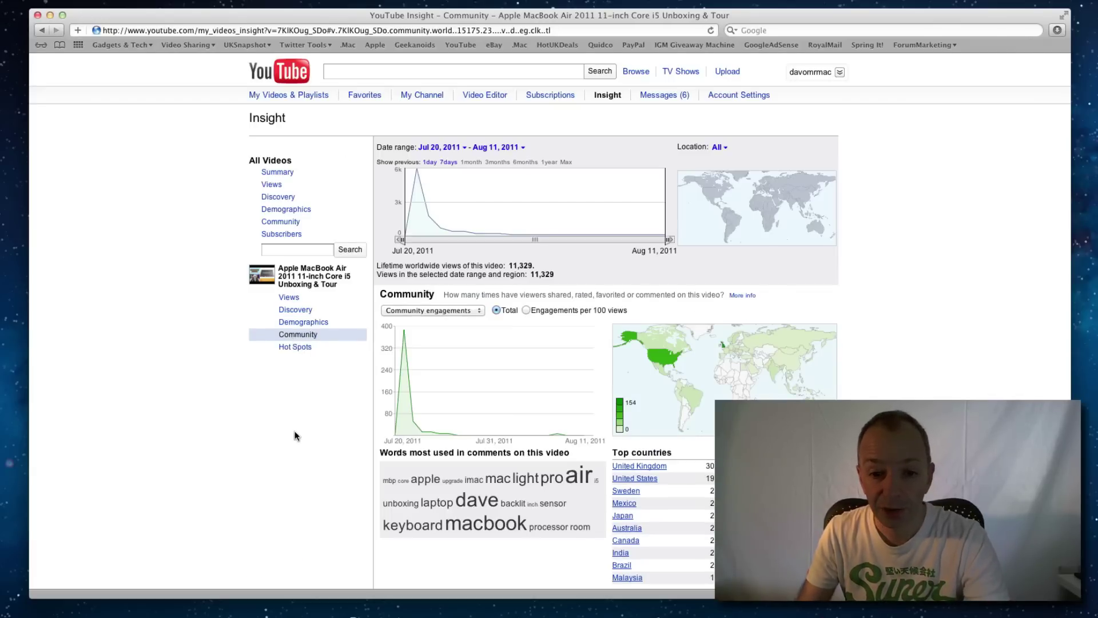
scroll(295, 435, "down", 3)
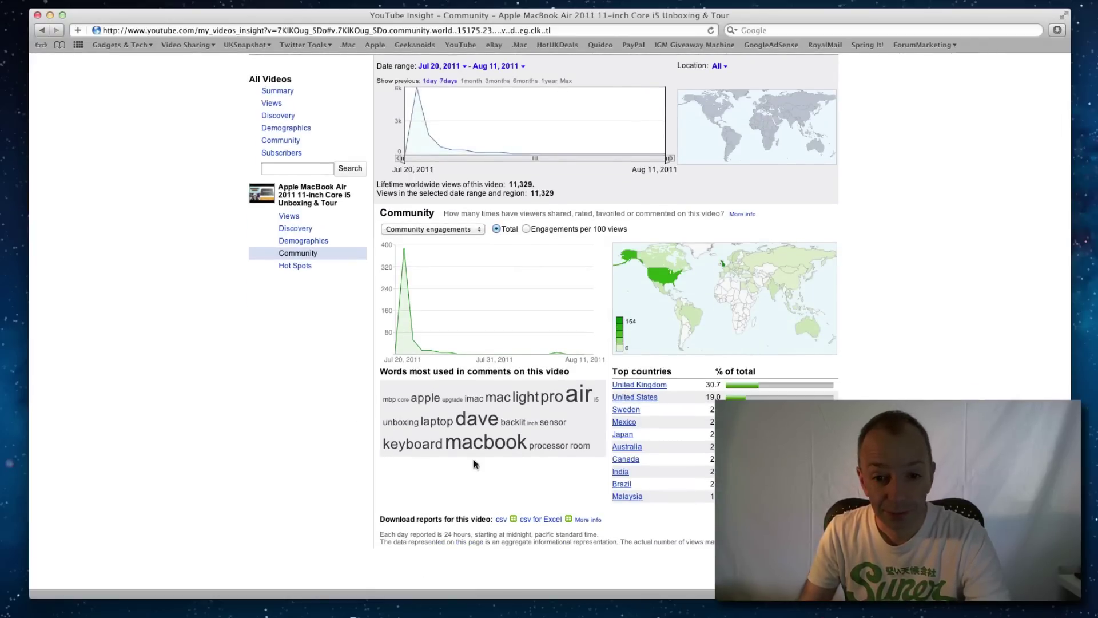
scroll(558, 422, "up", 1)
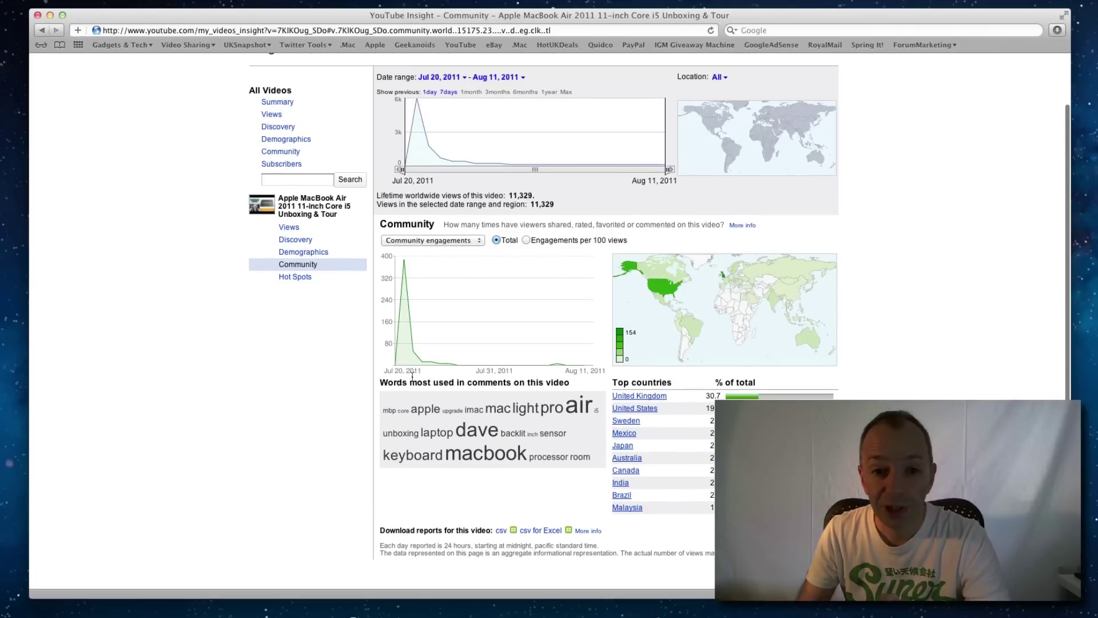
scroll(515, 429, "up", 5)
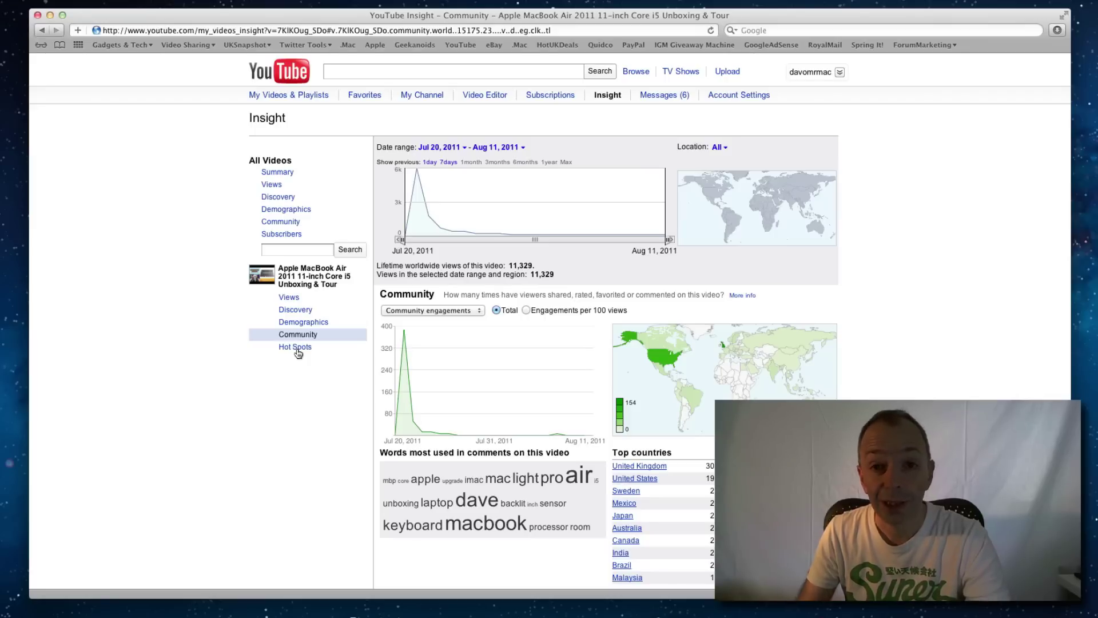
Show the MacBook Air video's Hot Spots graph, playing from about 2:34, then from 5:04.
left_click(296, 348)
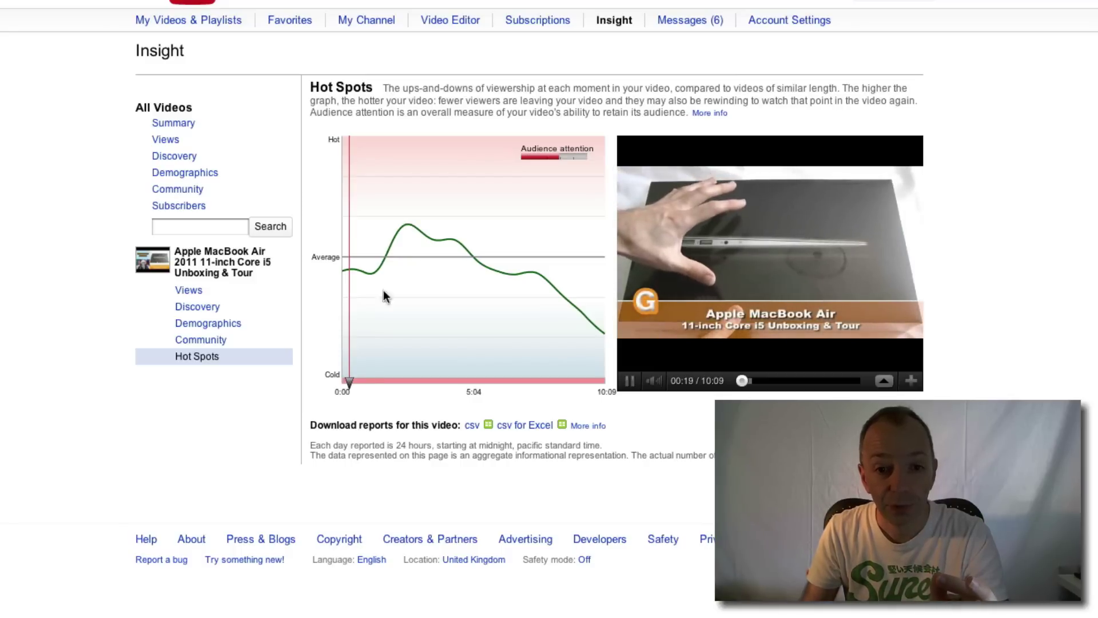
left_click_drag(349, 384, 408, 380)
left_click(407, 376)
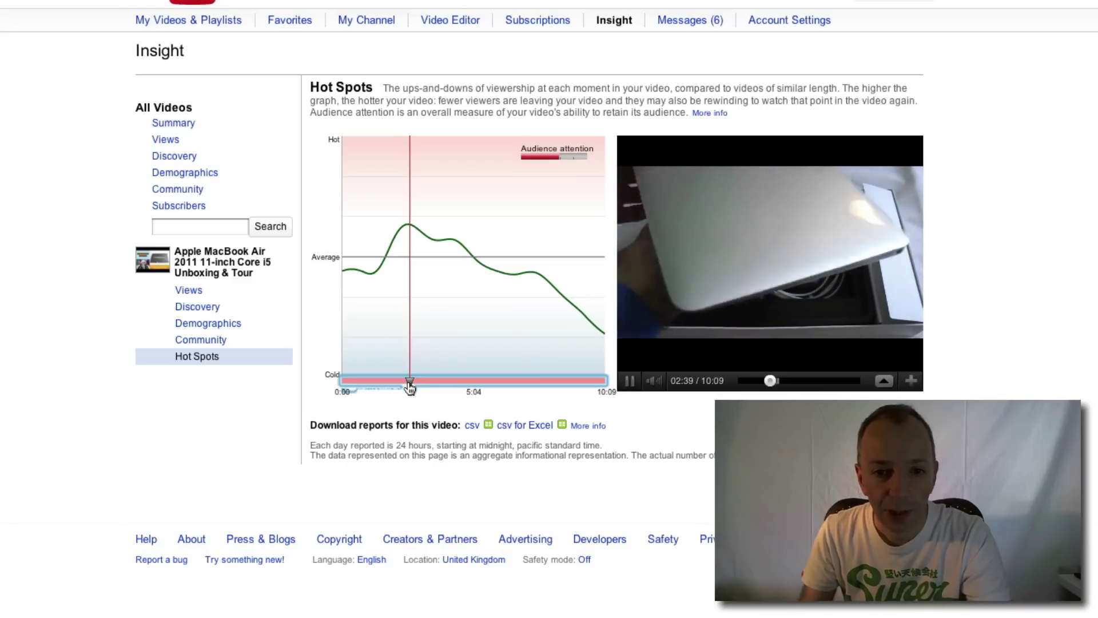
left_click(408, 382)
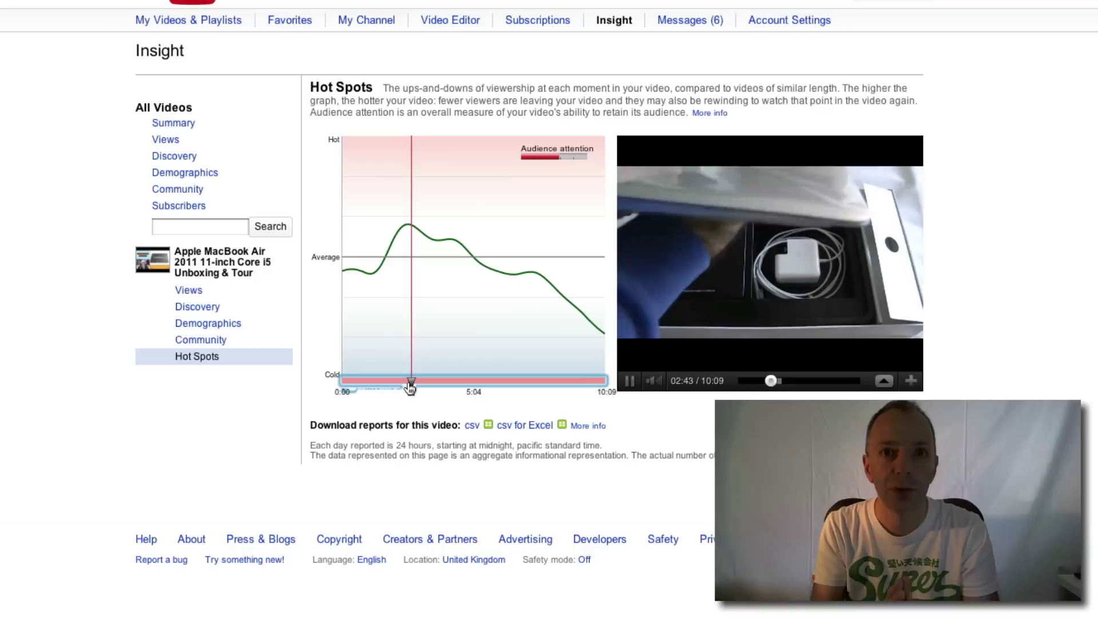
left_click_drag(410, 388, 473, 388)
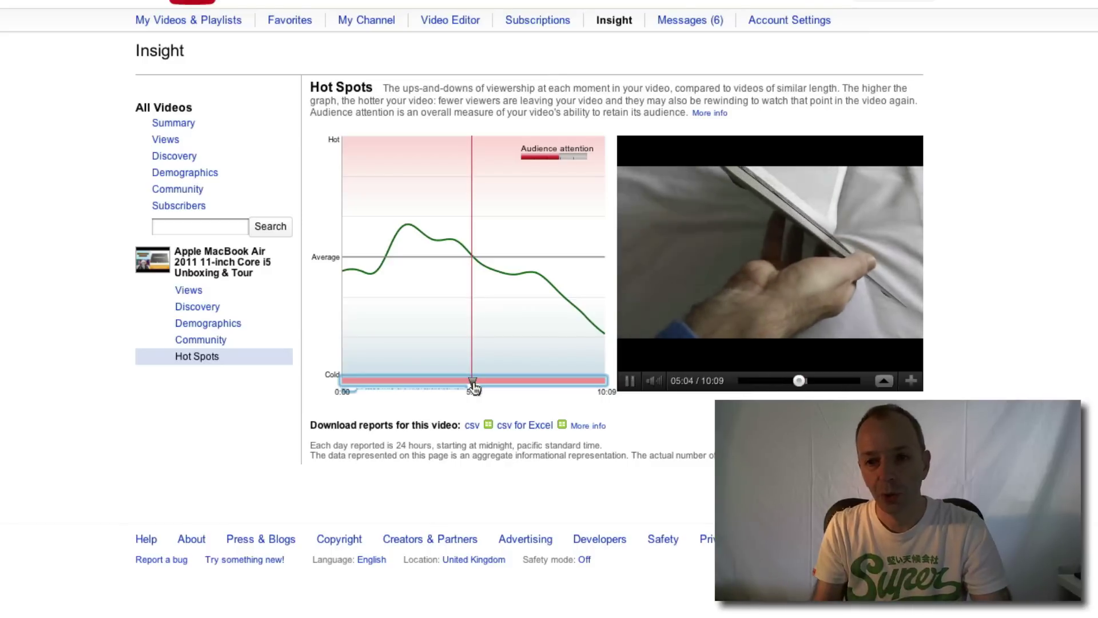